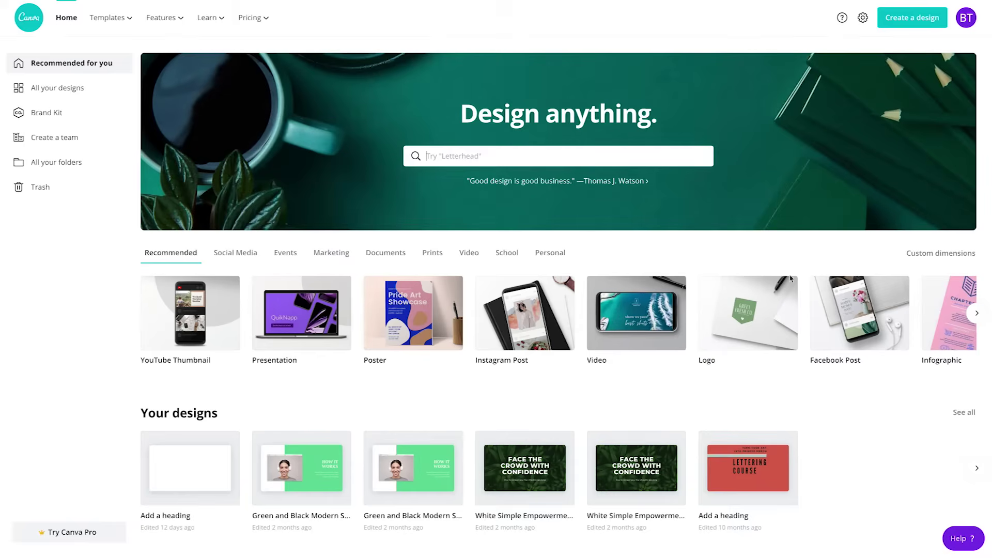
Search 'youtube thumbnail' and create a blank YouTube Thumbnail design from the suggestion.
click(235, 253)
click(976, 313)
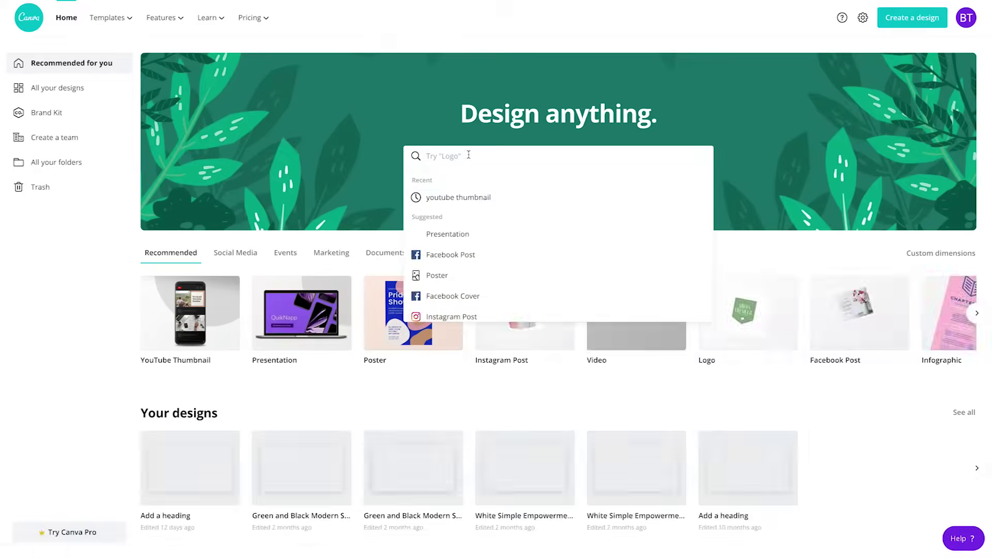
text(yout)
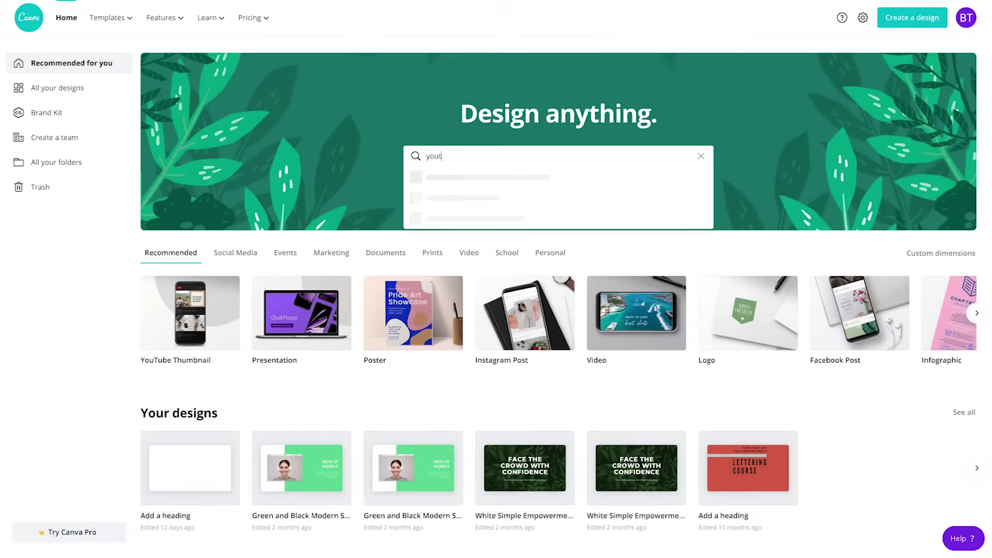
text(ube thumbnail)
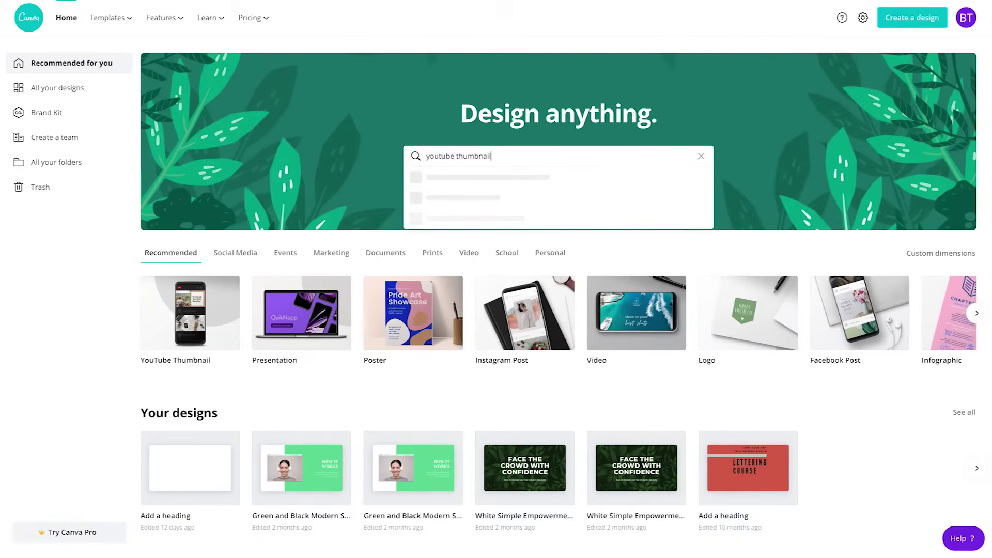
click(457, 197)
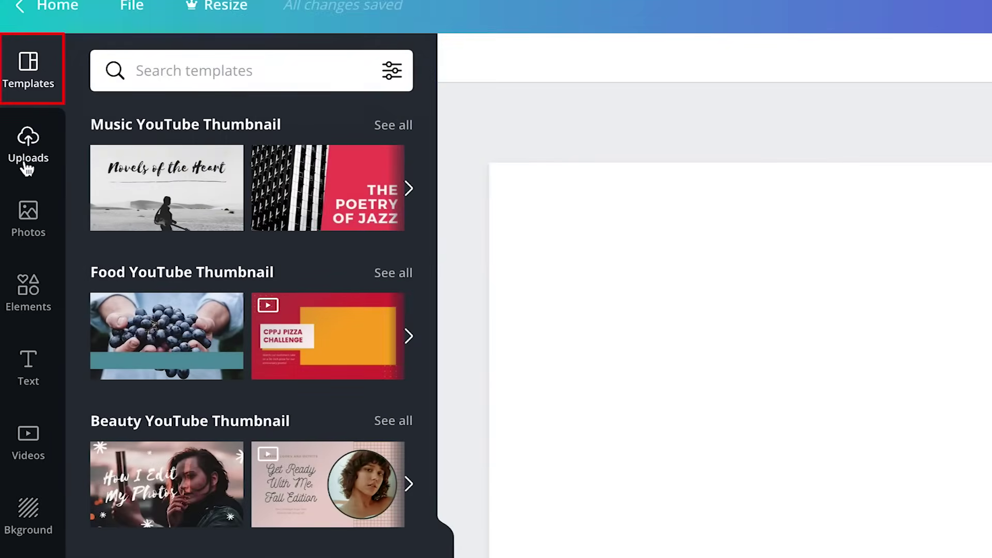
Look through the Uploads, Photos, Elements and Text panels, then bring up the Backgrounds library.
click(23, 166)
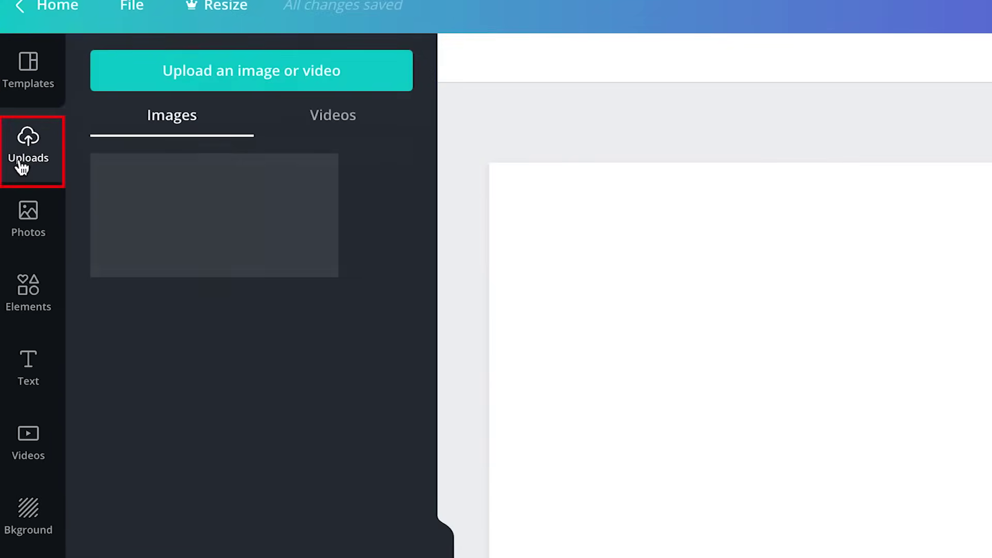
click(24, 212)
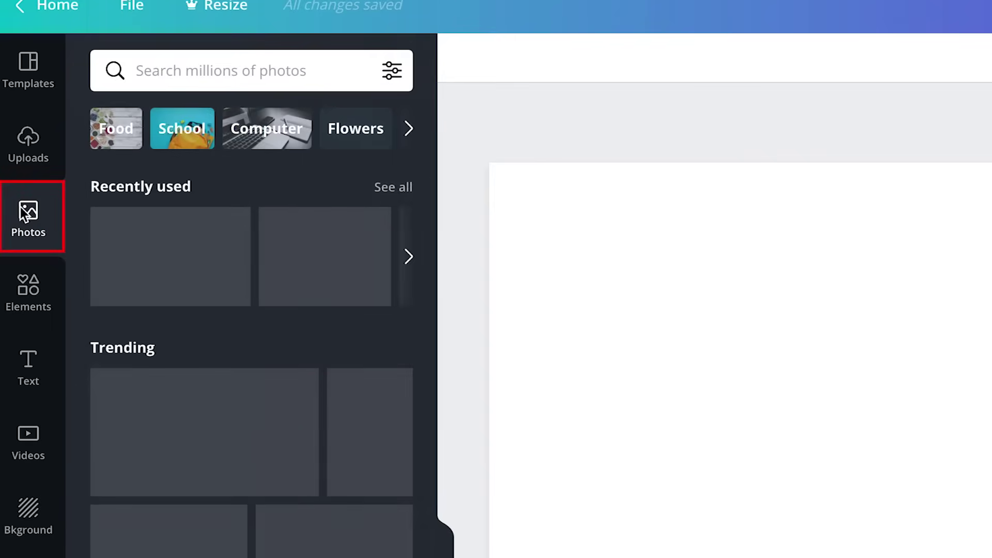
click(21, 282)
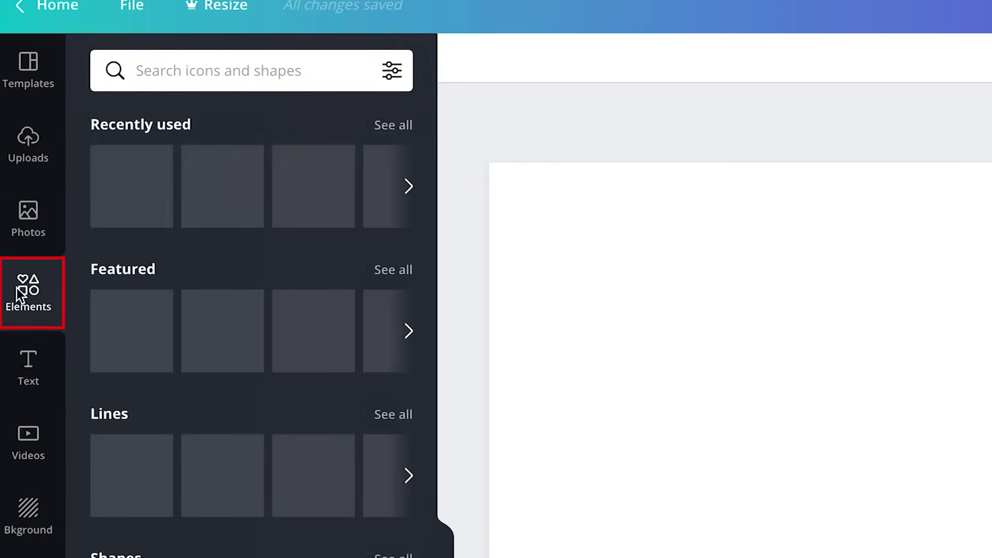
click(21, 358)
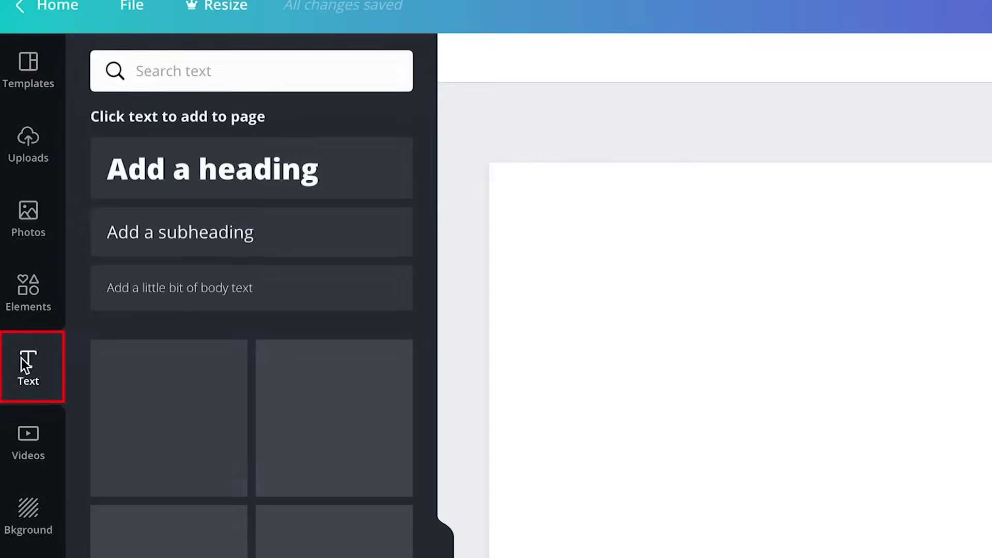
click(36, 502)
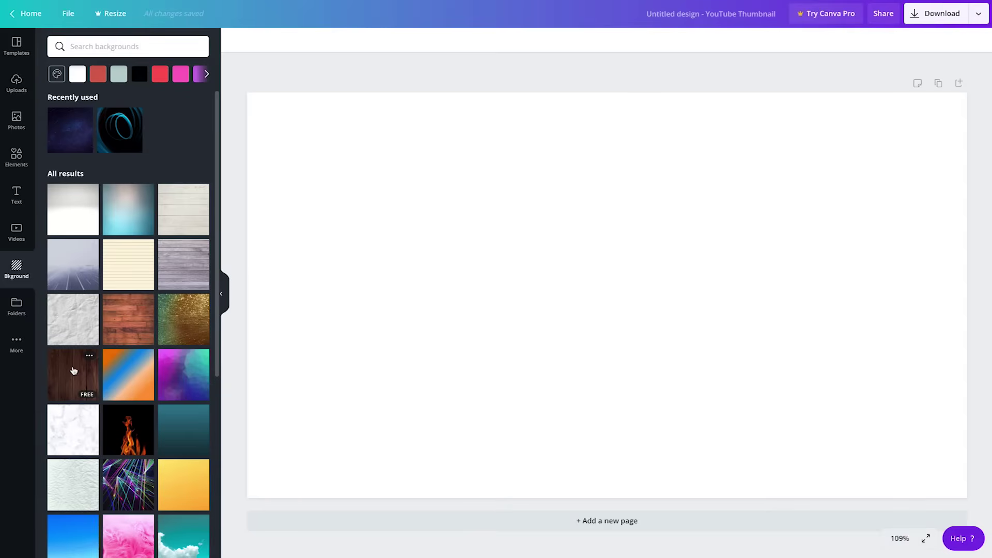
Apply the dark wood background, then add the 'School' chalkboard photo, enlarged and centred over it.
click(73, 371)
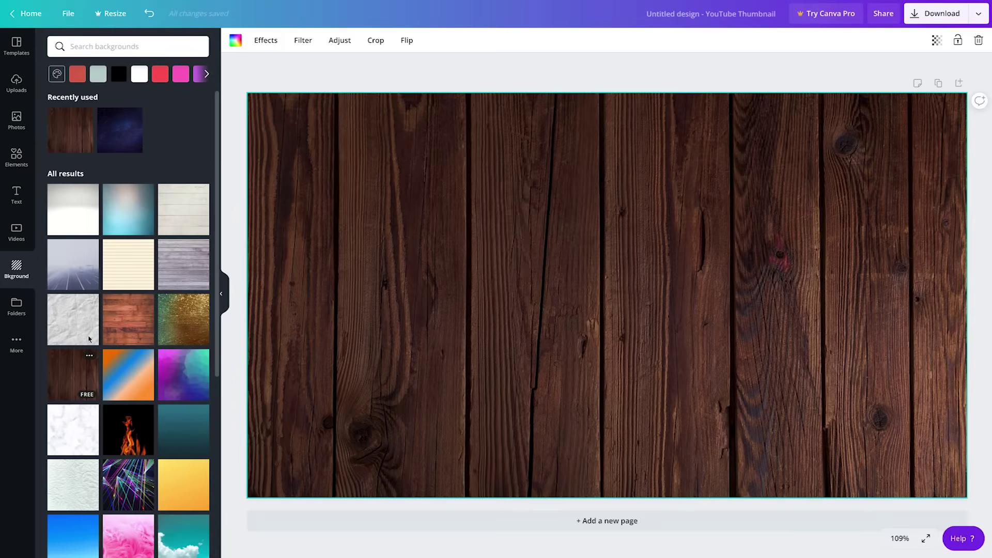
click(16, 121)
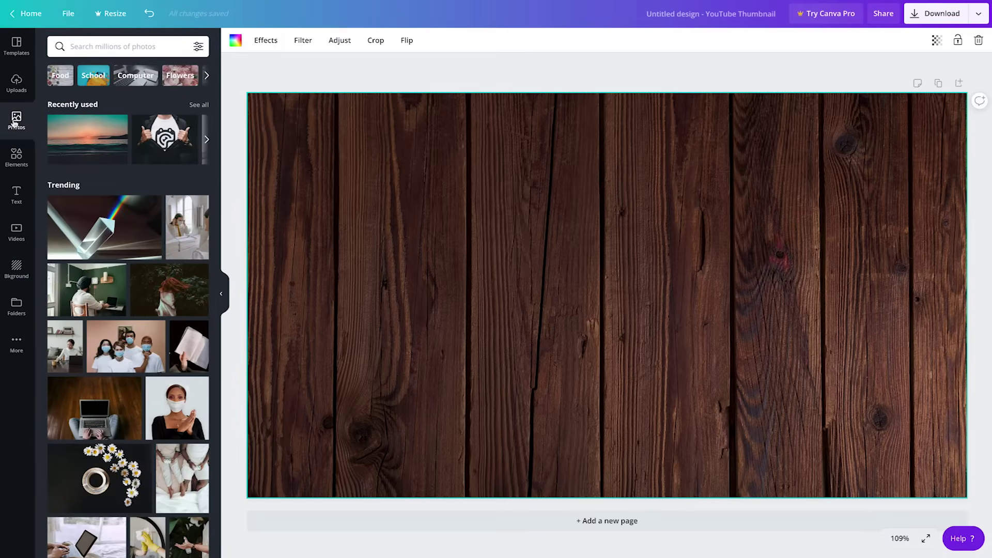
click(91, 80)
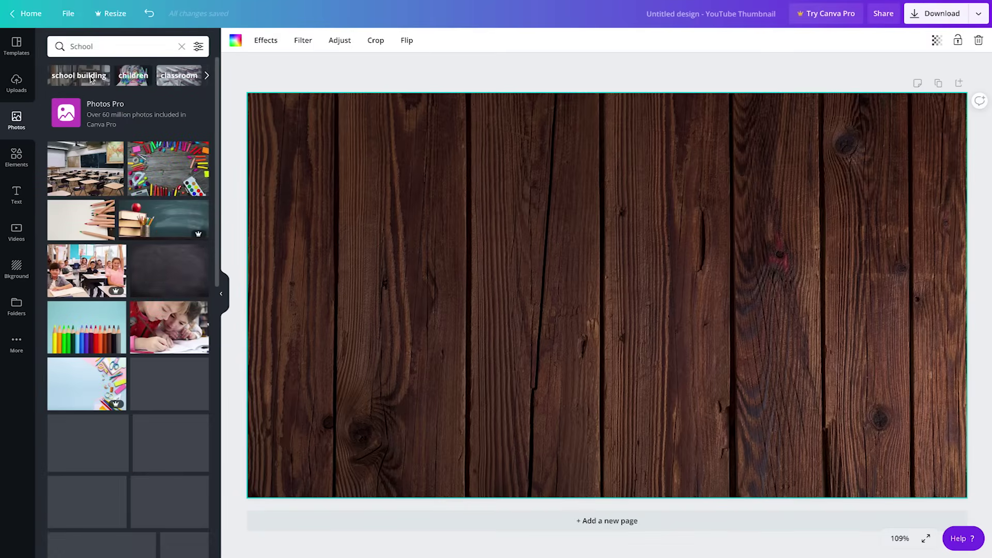
click(170, 264)
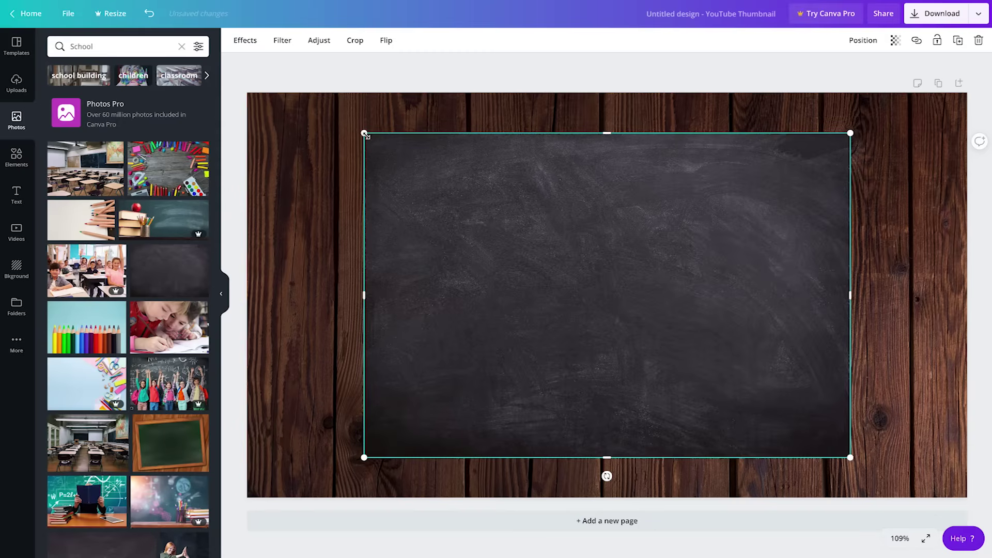
drag(344, 126, 227, 71)
drag(850, 456, 988, 514)
drag(678, 332, 627, 259)
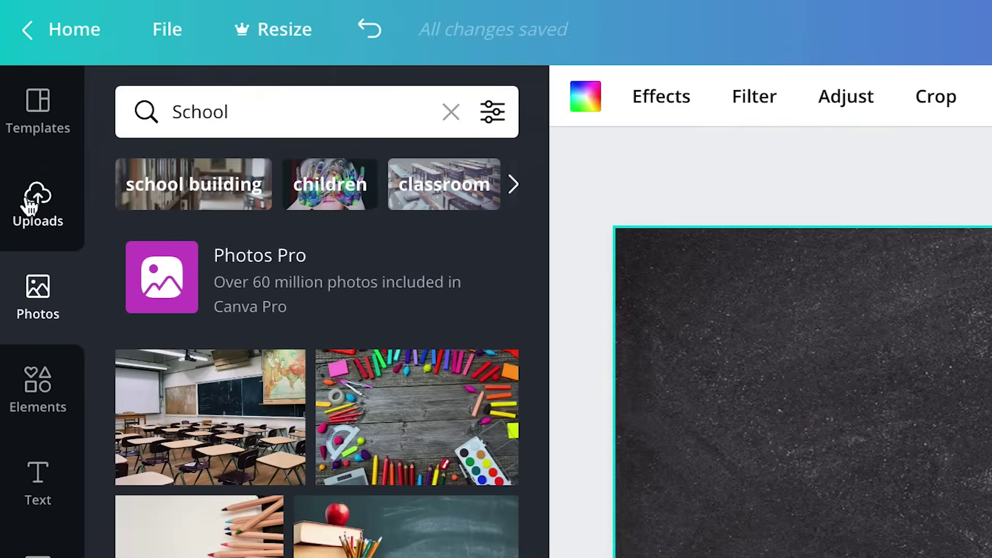
Upload the podia logo, add it to the canvas, shrink it and place it top centre.
click(12, 84)
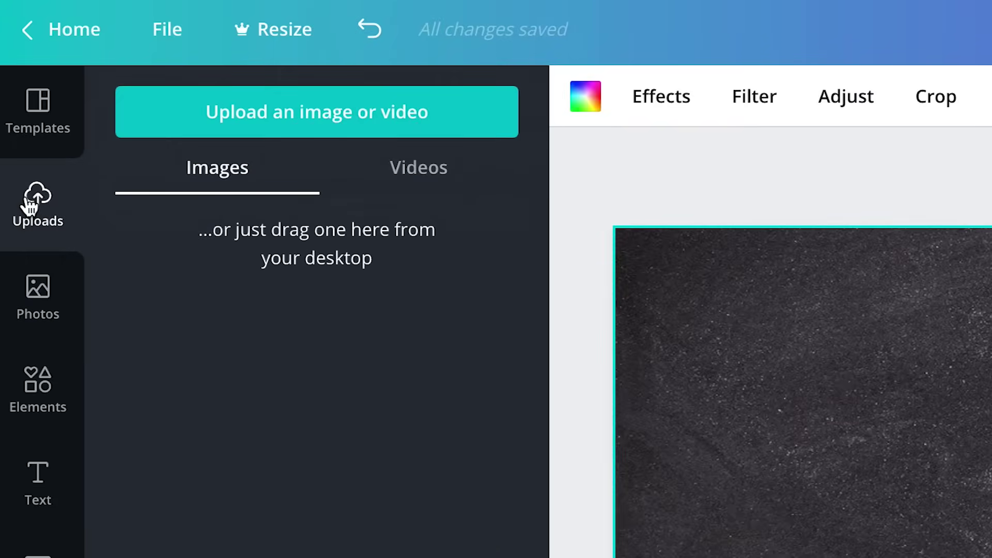
click(289, 111)
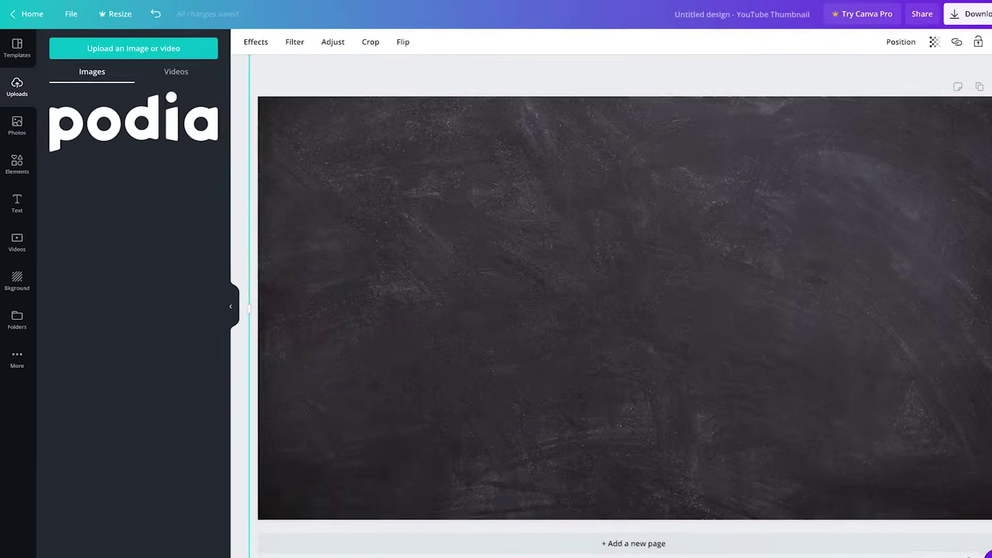
click(123, 123)
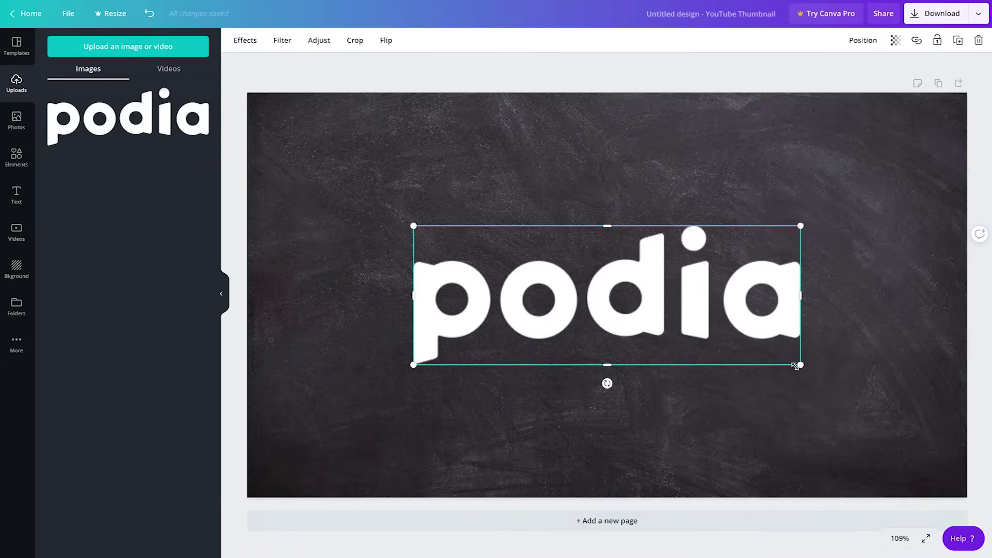
drag(797, 365, 565, 280)
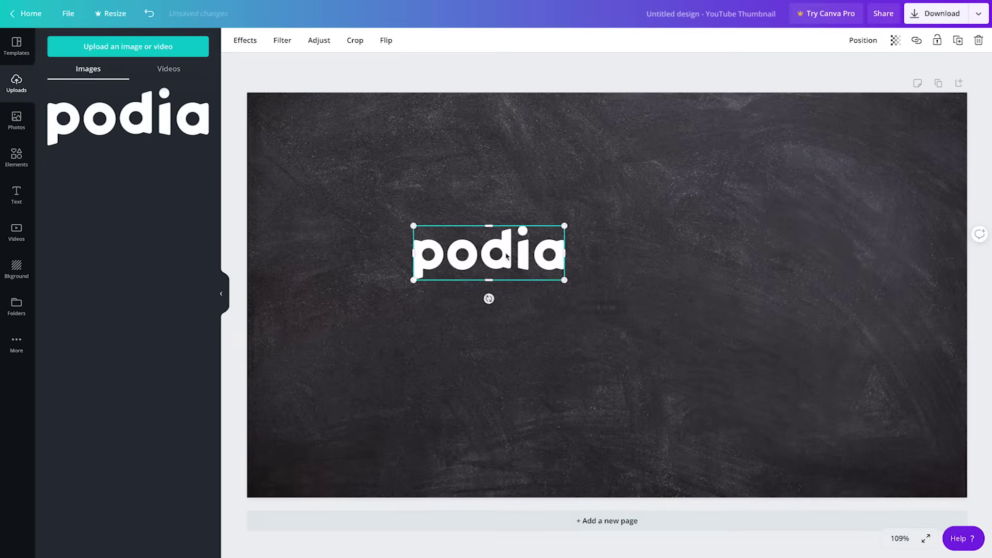
drag(511, 248, 592, 158)
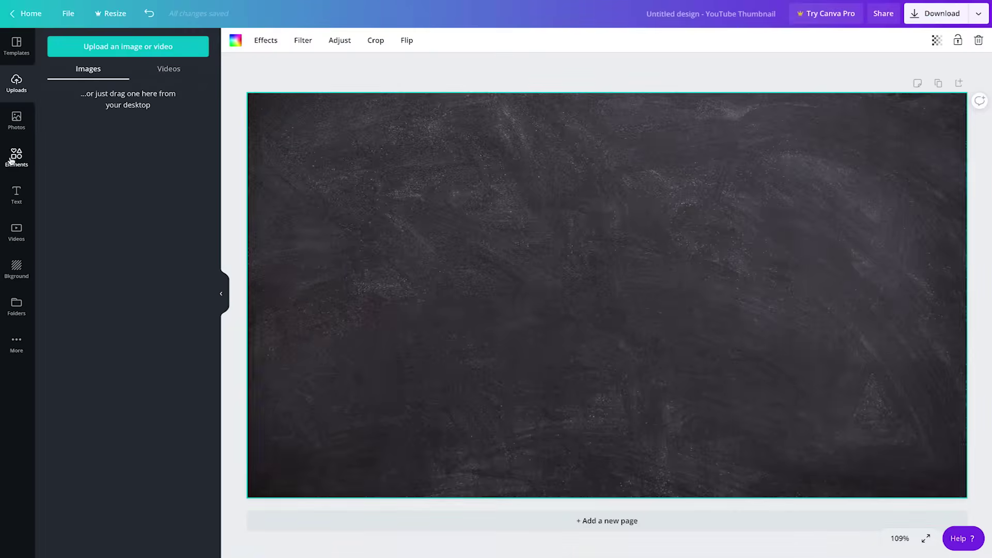
Add a square outline frame from the Elements shapes and make its border white.
click(11, 159)
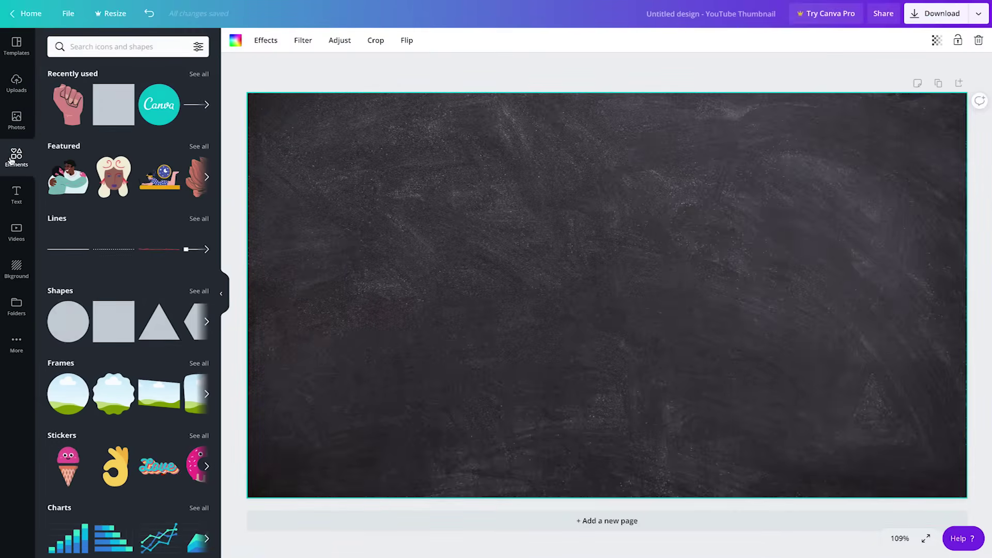
key(ctrl+z)
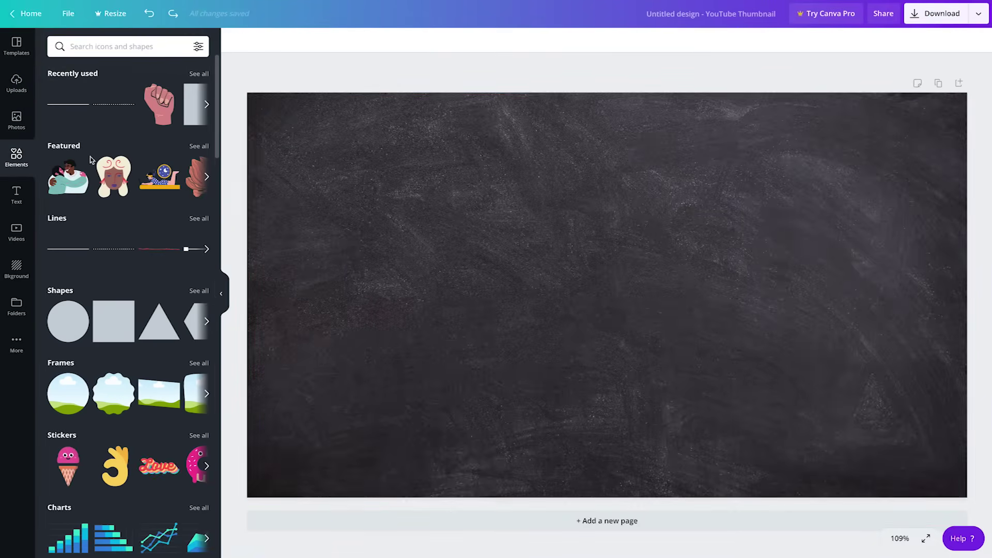
click(199, 290)
scroll(116, 311, down, 4)
click(126, 293)
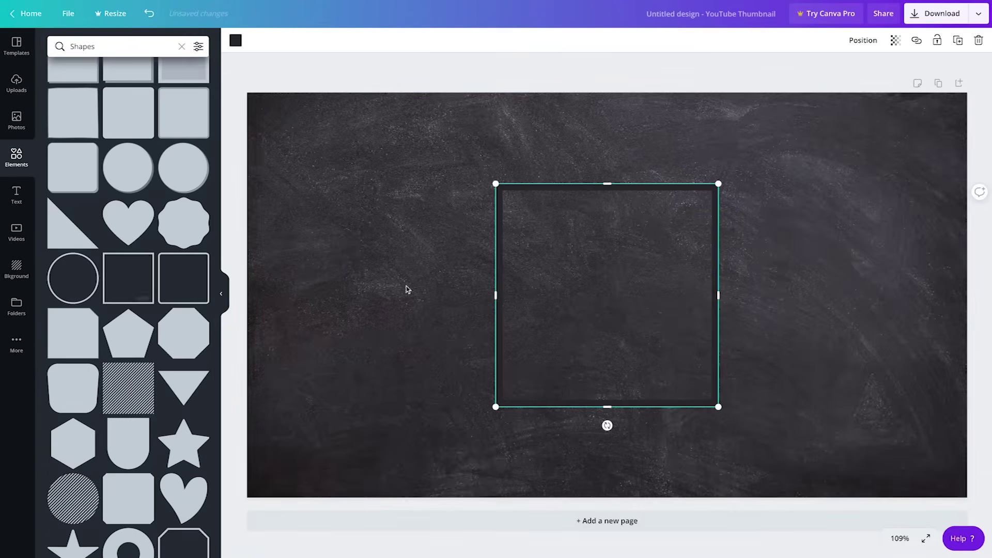
click(235, 40)
click(198, 245)
Stretch the white frame outward on all sides to span the chalkboard.
drag(497, 292, 300, 296)
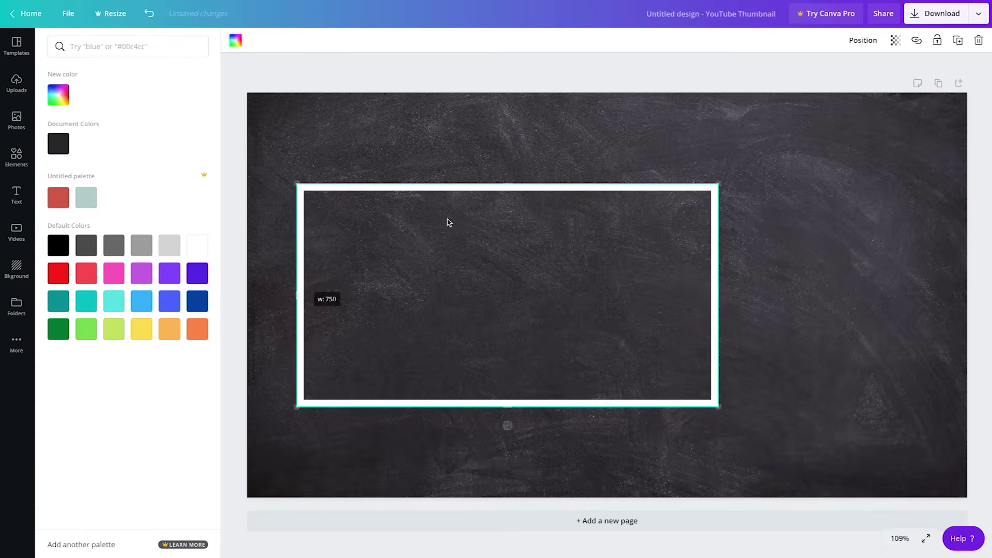
drag(507, 184, 505, 118)
drag(719, 262, 938, 262)
drag(617, 407, 620, 462)
drag(292, 288, 278, 290)
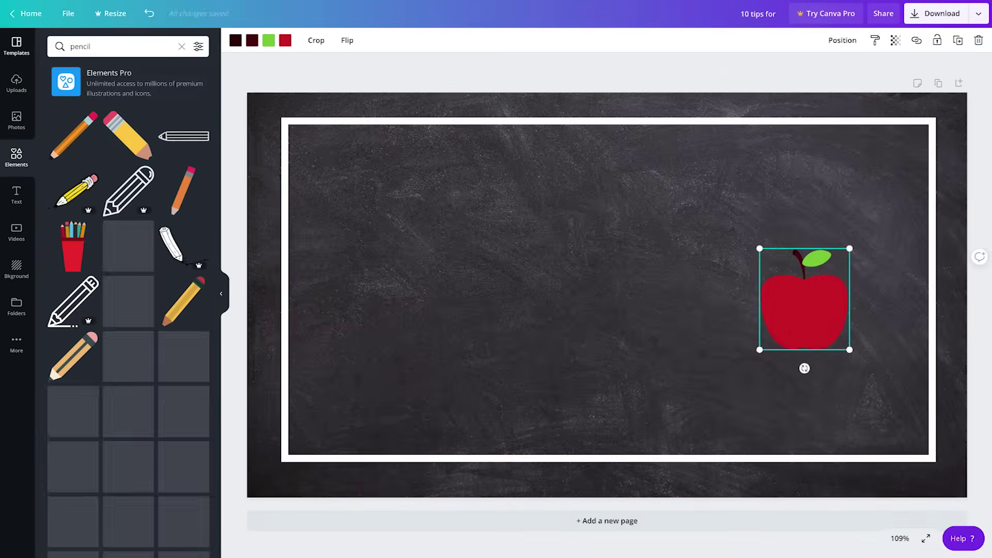
Add pencil and laptop illustrations and arrange them beside the apple along the bottom.
drag(74, 135, 606, 374)
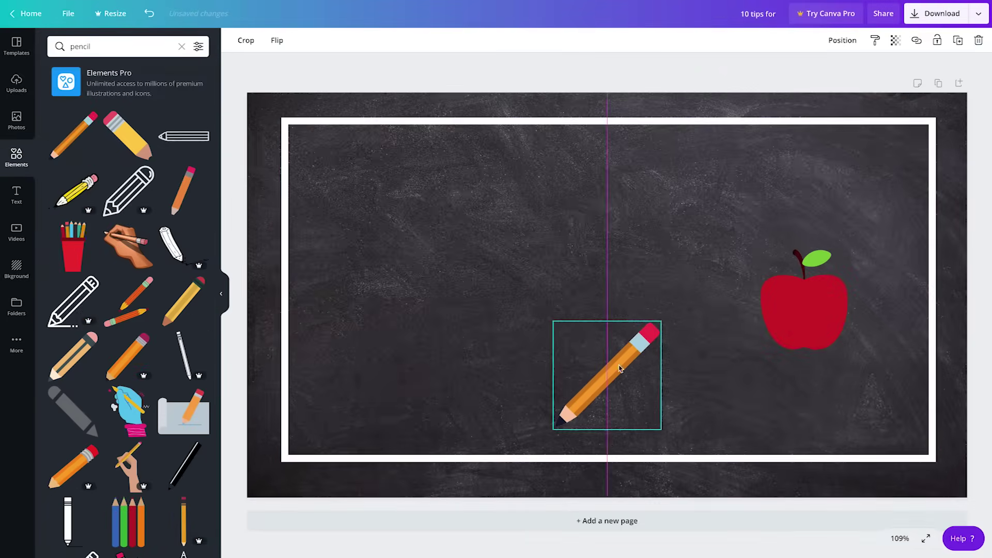
click(623, 370)
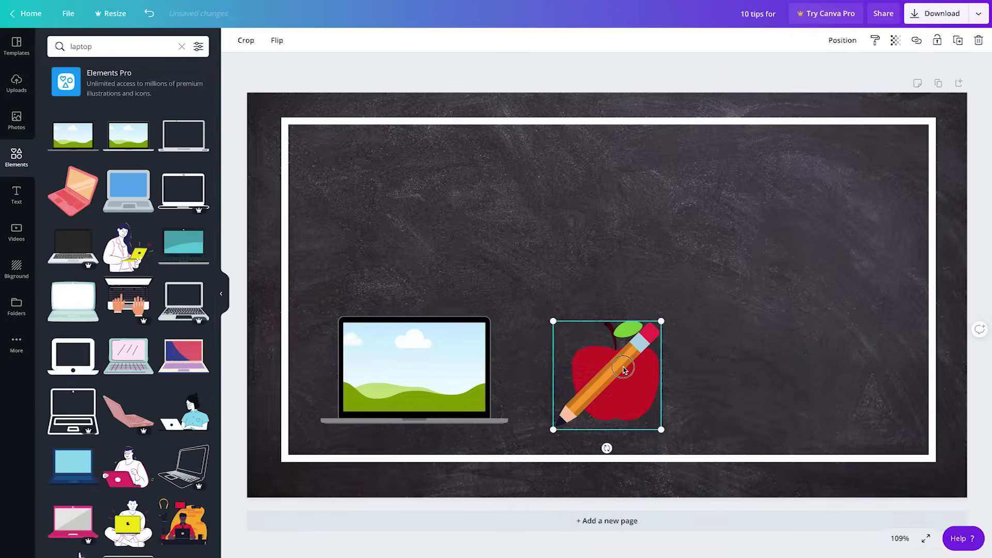
drag(624, 370, 840, 372)
drag(508, 317, 483, 331)
click(607, 383)
click(283, 290)
click(16, 199)
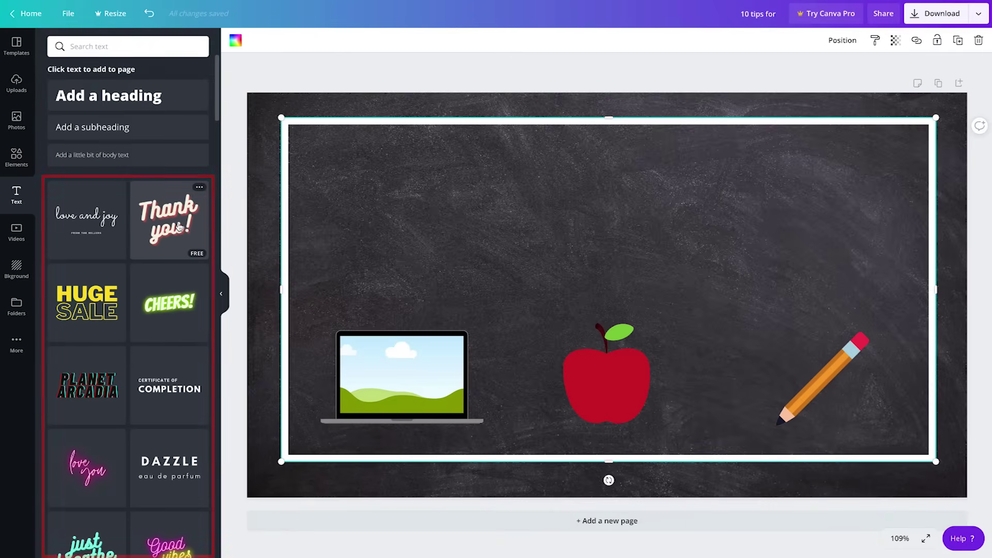
Add the Wild Sale text design to the thumbnail.
scroll(170, 281, down, 10)
scroll(168, 286, down, 12)
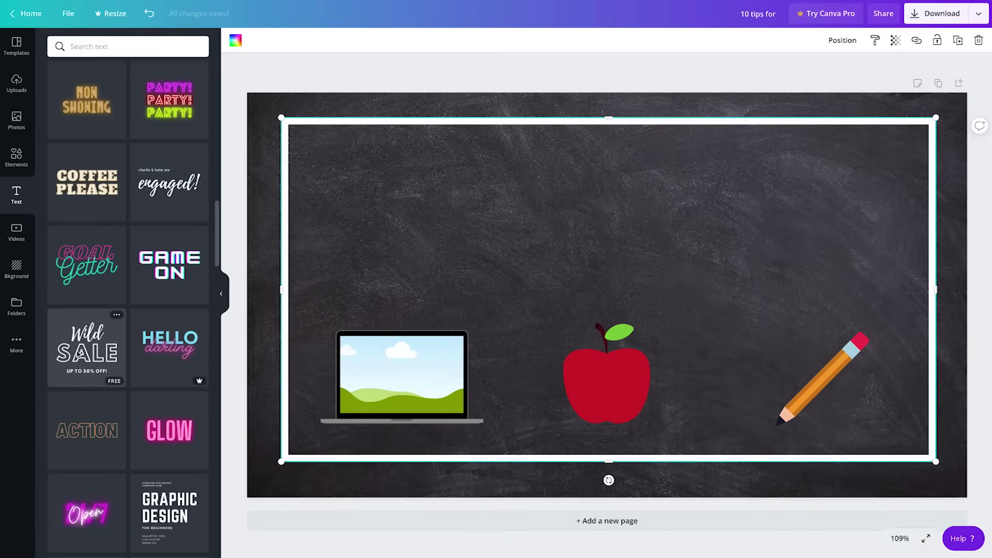
click(81, 354)
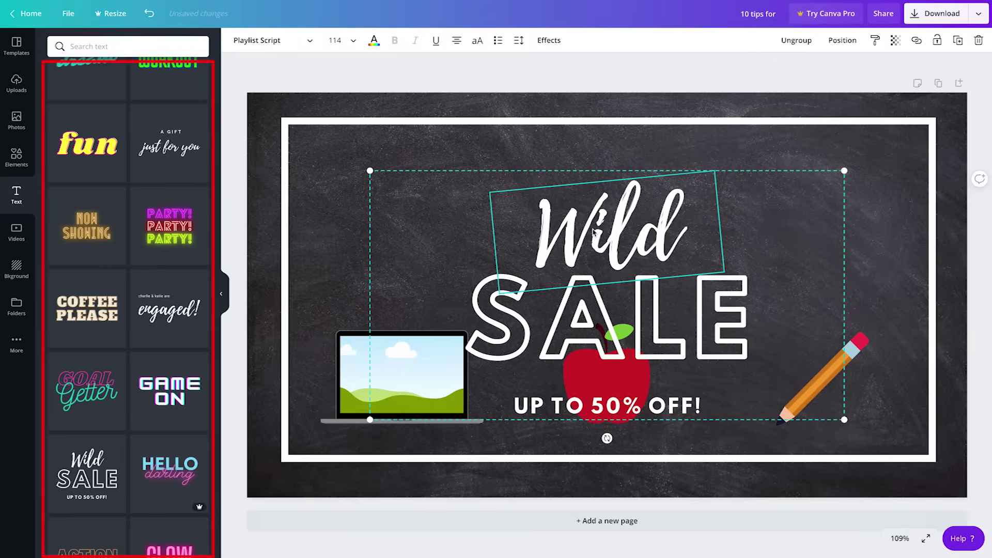
Edit the title to '10 tips FOR REMOTE LEARNING', set the heading to size 56, and place it above the icons.
double_click(593, 234)
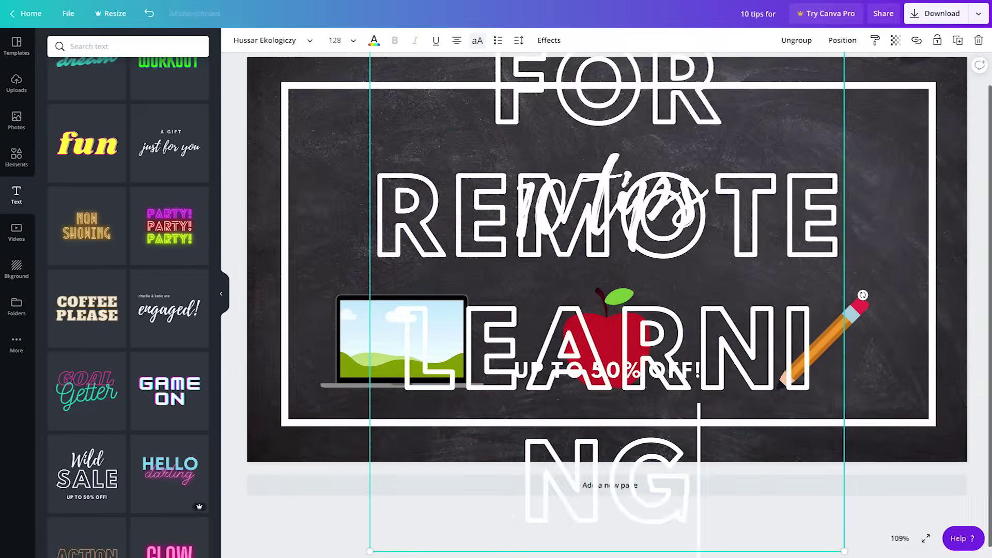
click(341, 40)
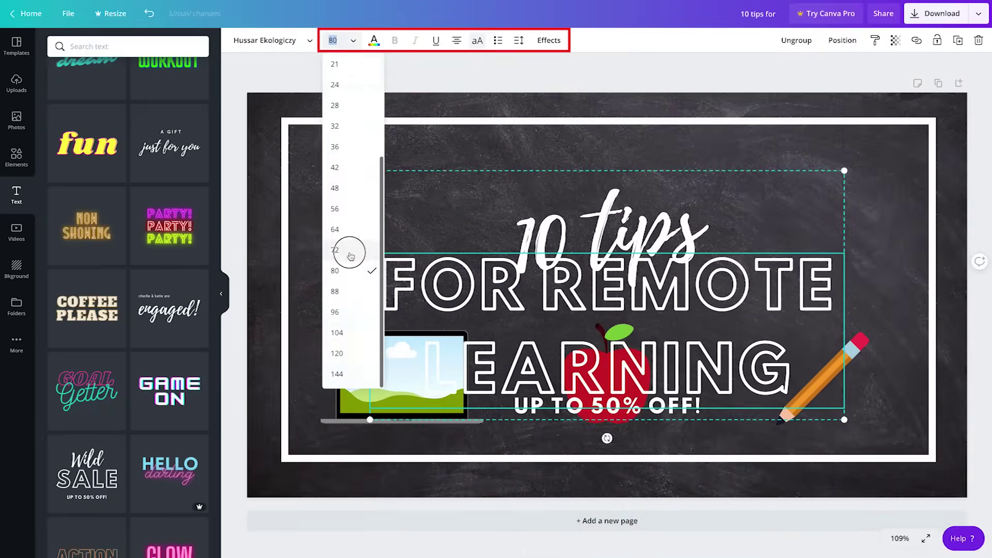
click(341, 222)
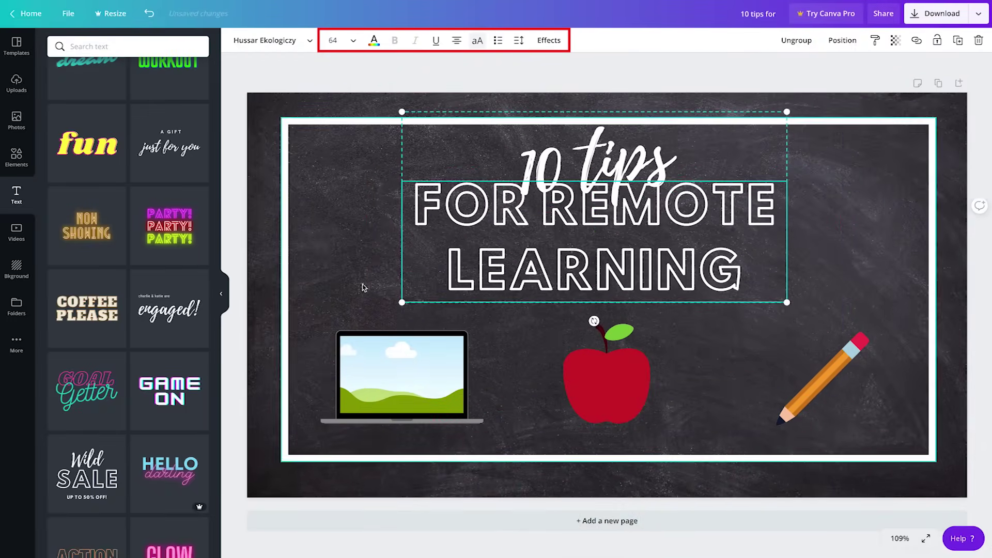
drag(536, 218, 536, 250)
double_click(536, 250)
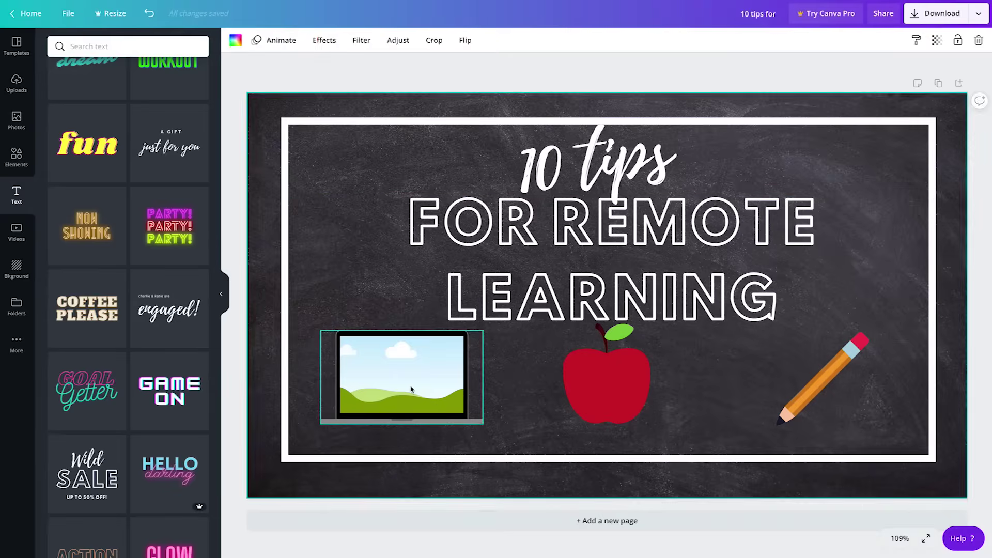
Shrink the laptop, apple and pencil and line them up evenly in one row.
click(343, 354)
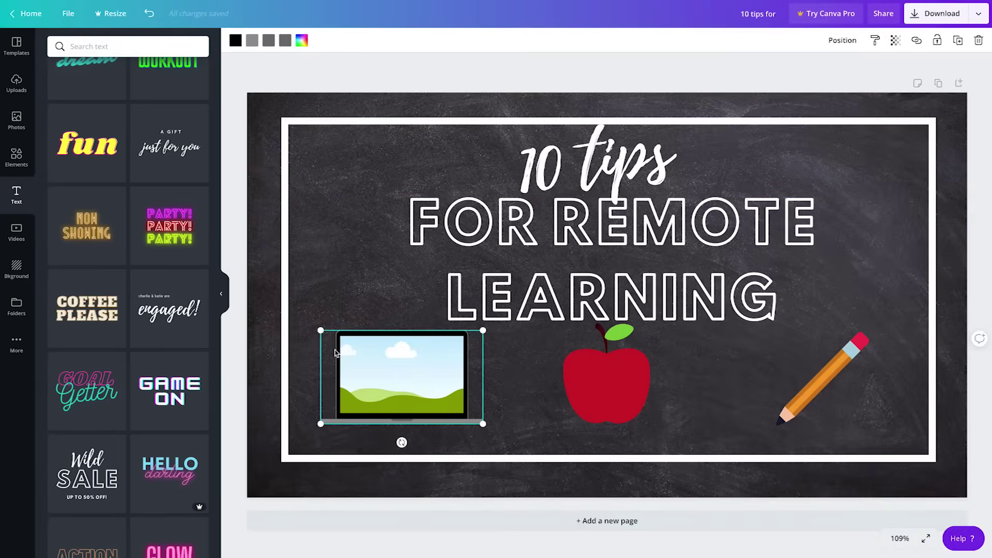
drag(321, 331, 359, 357)
drag(411, 389, 381, 390)
click(624, 401)
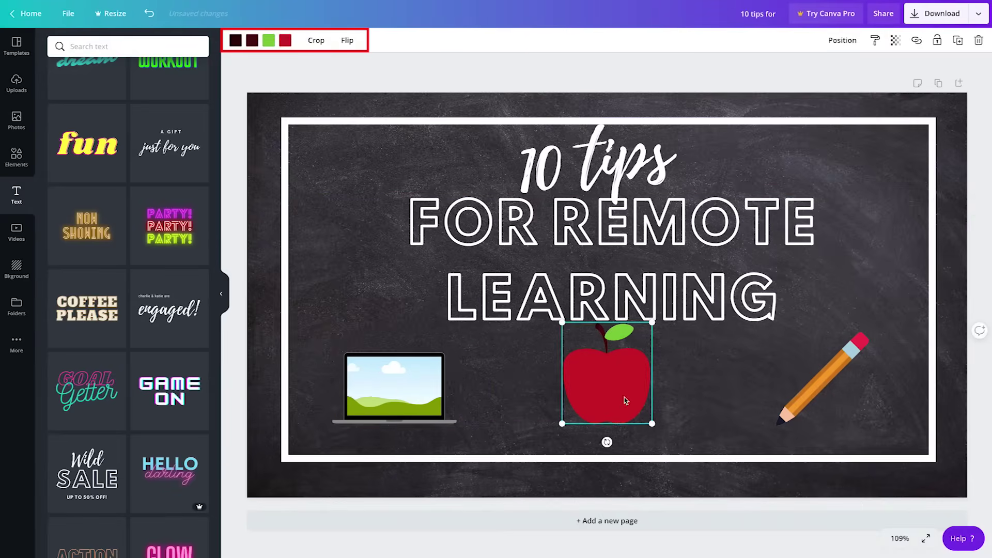
drag(625, 401, 624, 418)
drag(660, 346, 620, 379)
drag(594, 414, 609, 402)
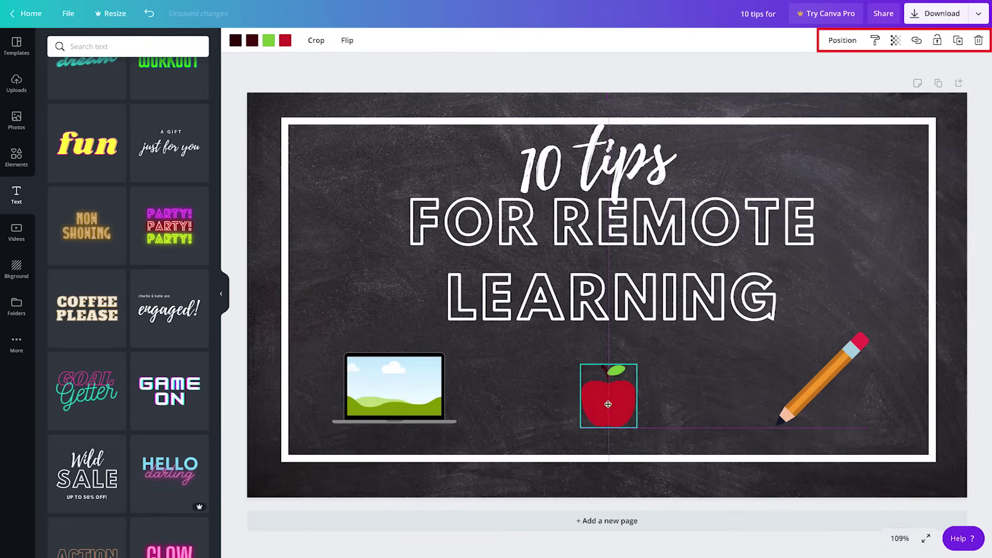
click(452, 377)
drag(452, 377, 461, 388)
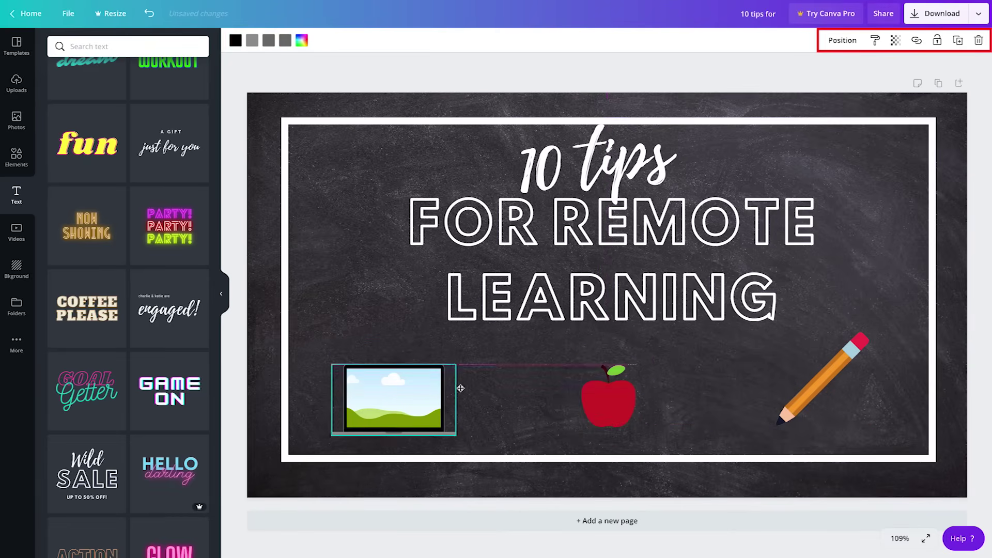
click(859, 345)
mouse_move(865, 354)
mouse_down()
mouse_move(850, 357)
mouse_move(854, 384)
mouse_up()
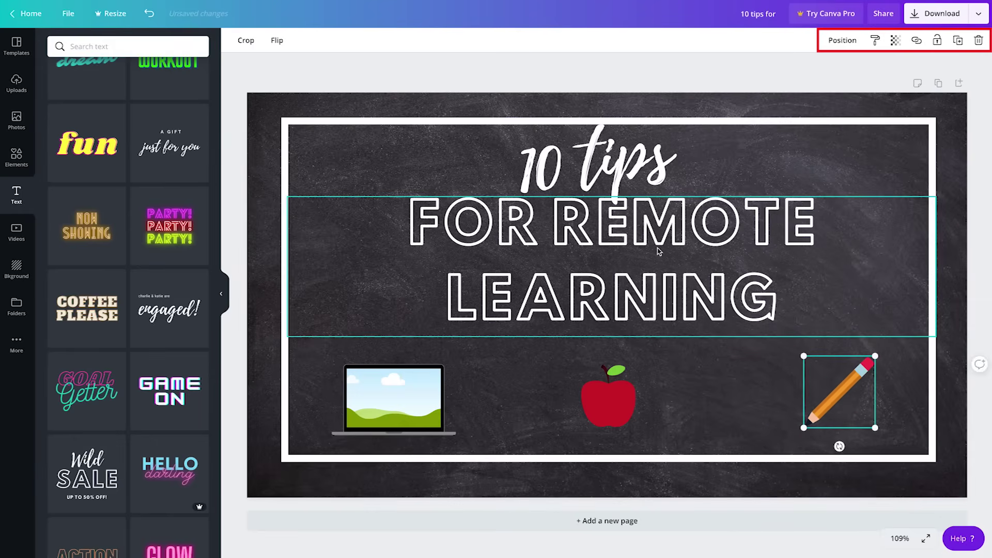
Lower the FOR REMOTE LEARNING heading and centre '10 tips' above it.
drag(660, 246, 675, 253)
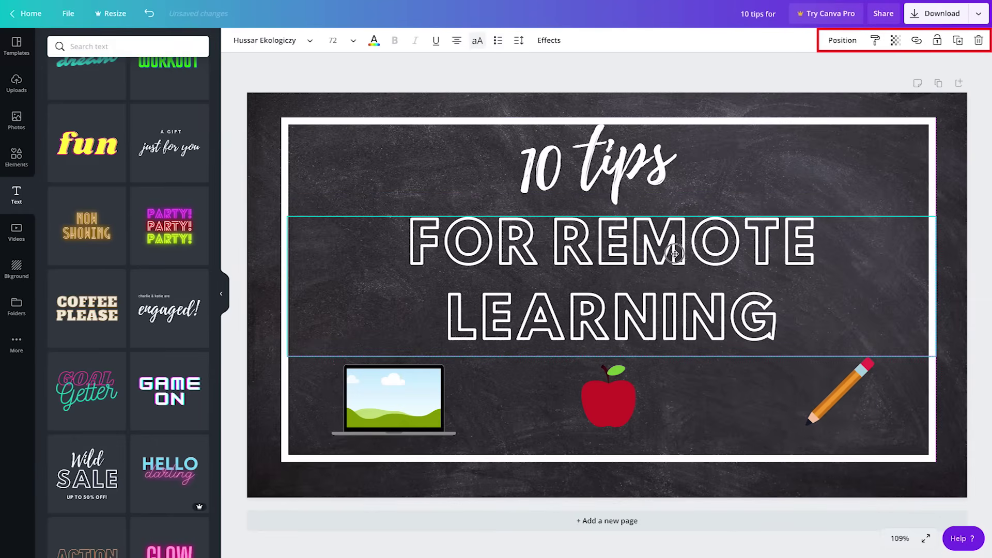
click(615, 165)
drag(615, 166, 626, 170)
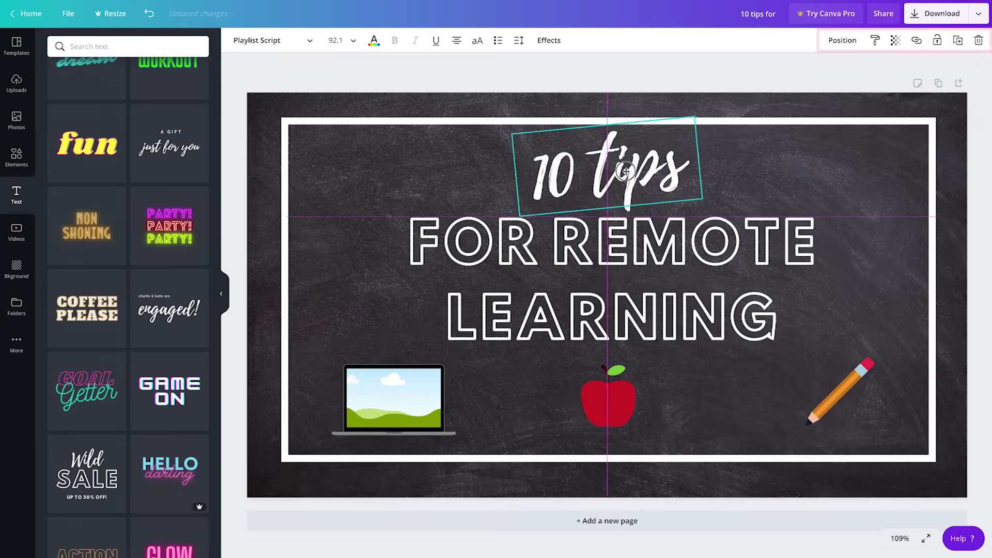
click(650, 78)
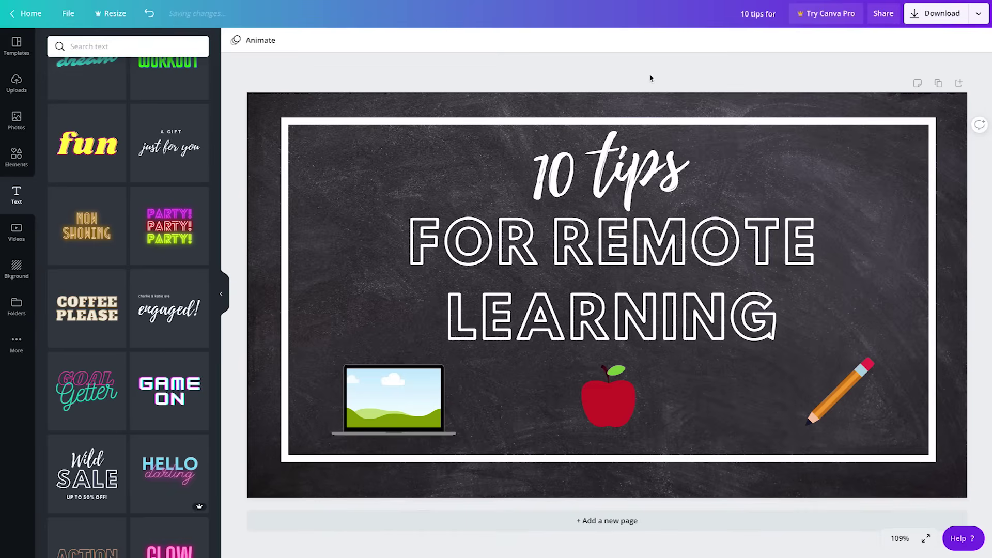
click(900, 538)
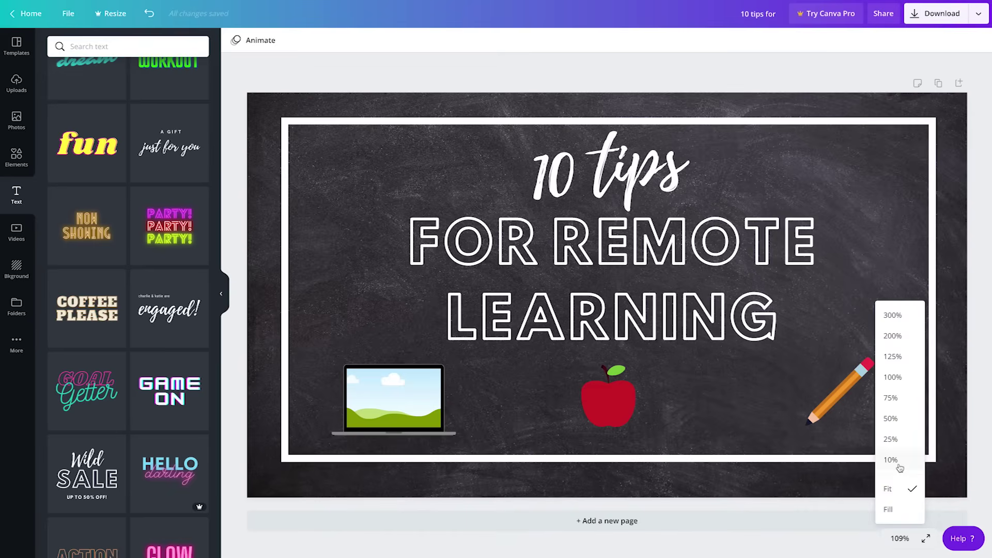
click(891, 460)
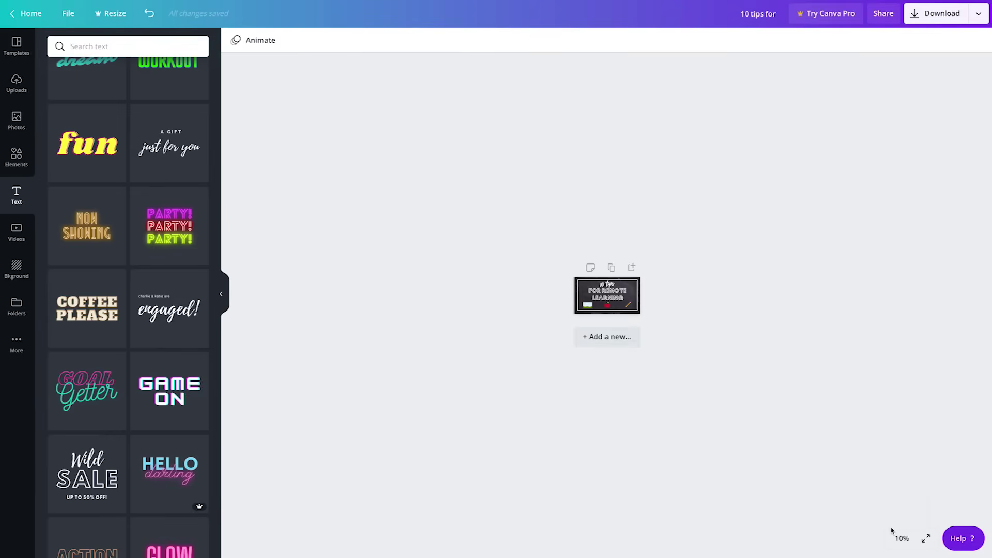
click(901, 539)
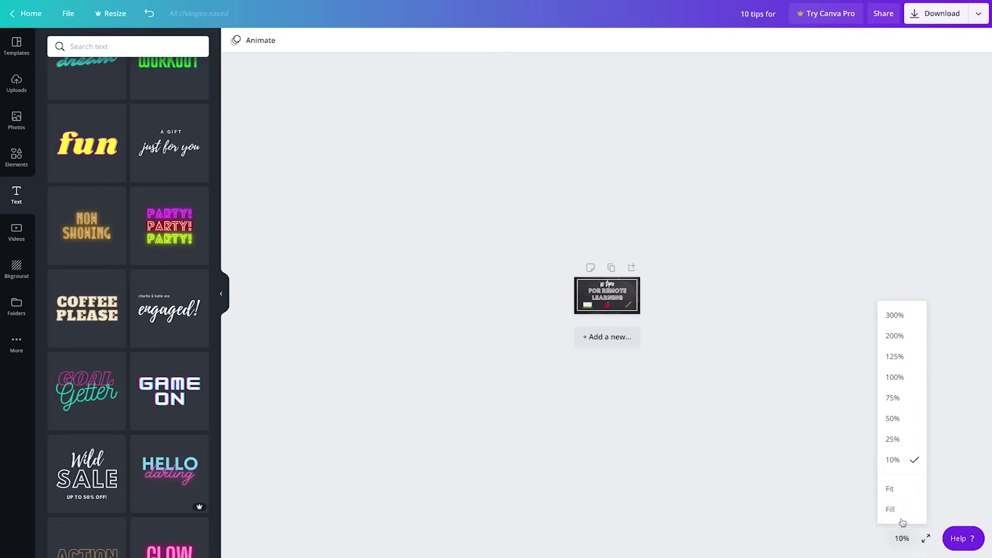
click(904, 498)
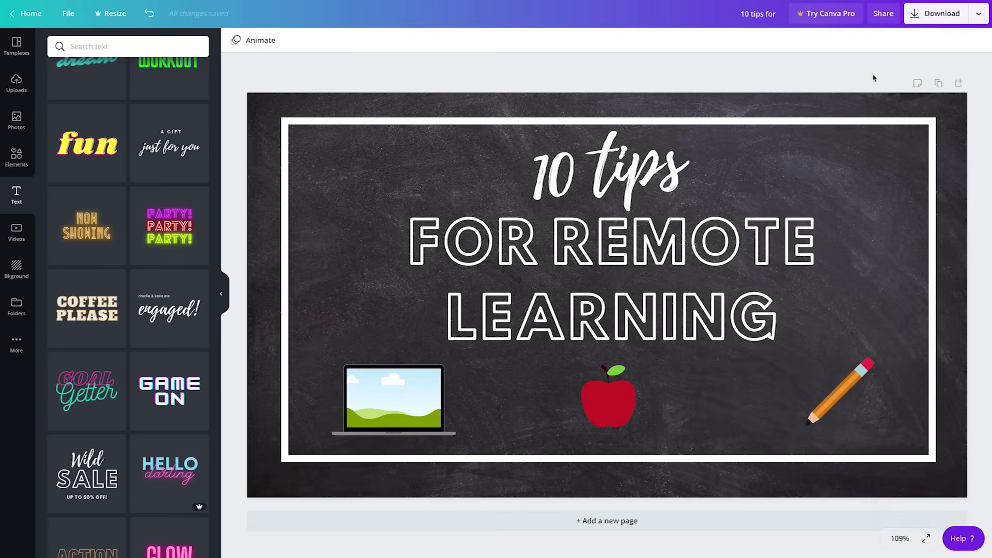
click(924, 20)
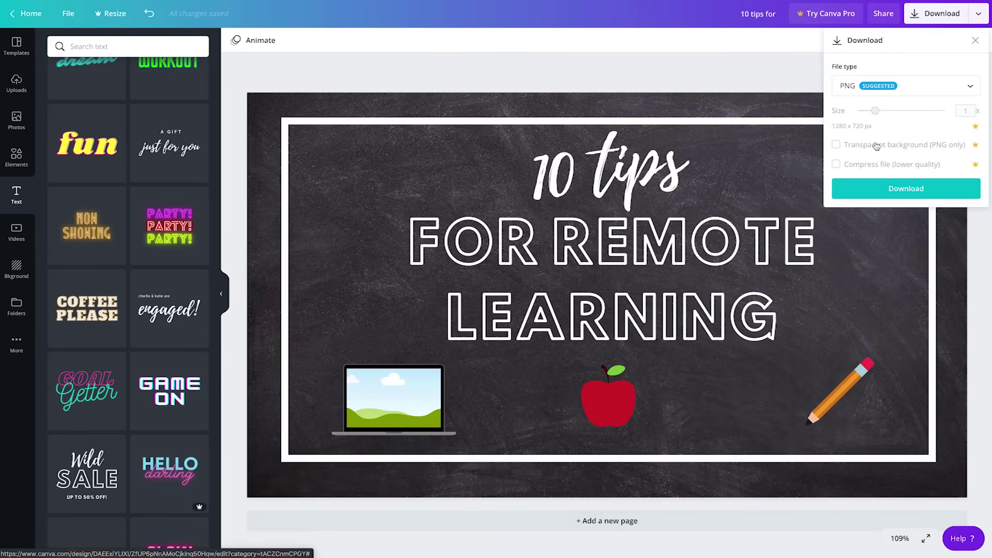
Keep PNG as the file type in the download settings.
click(970, 85)
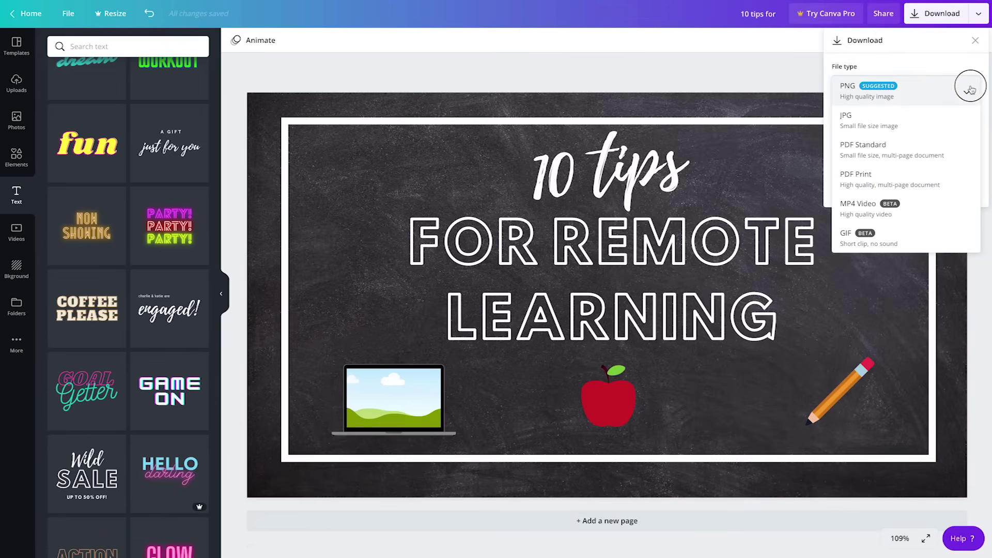
click(969, 84)
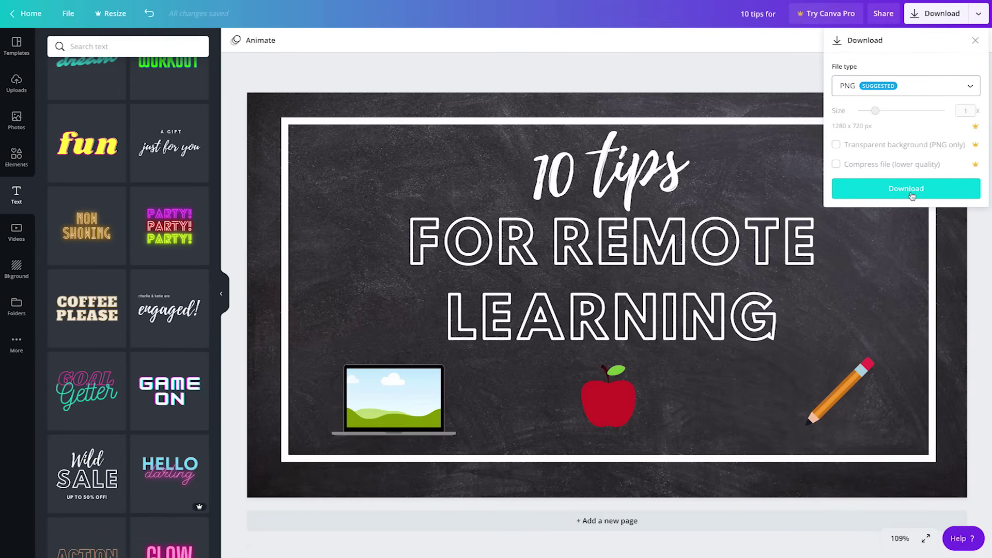